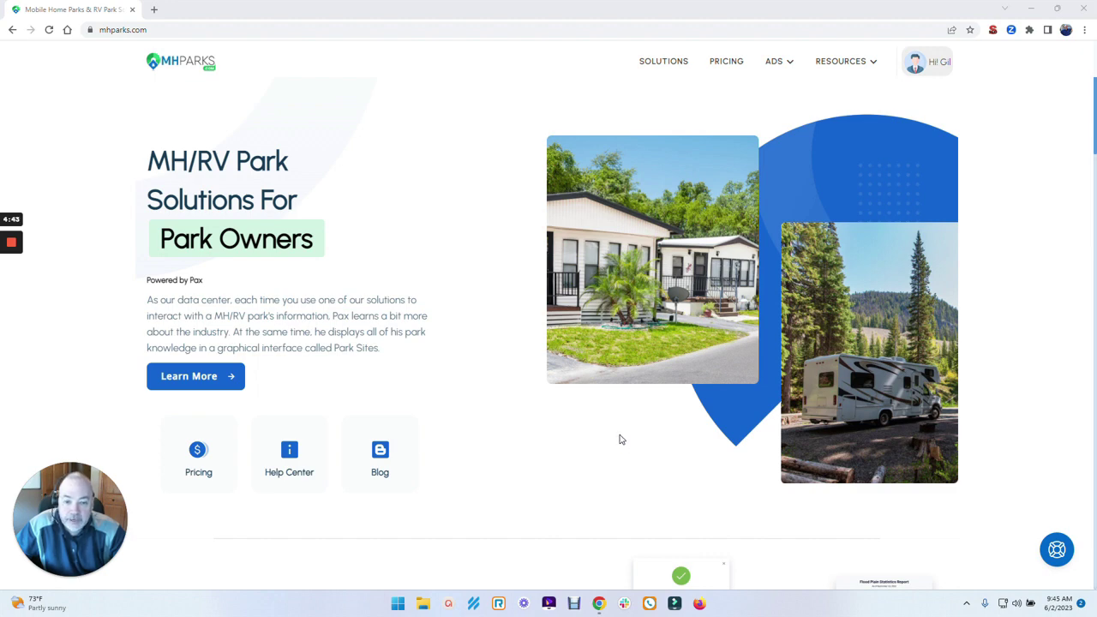
# Scroll down through the Our Company Provides solution cards to the Professionals card
pyautogui.scroll(-1, 621, 440)
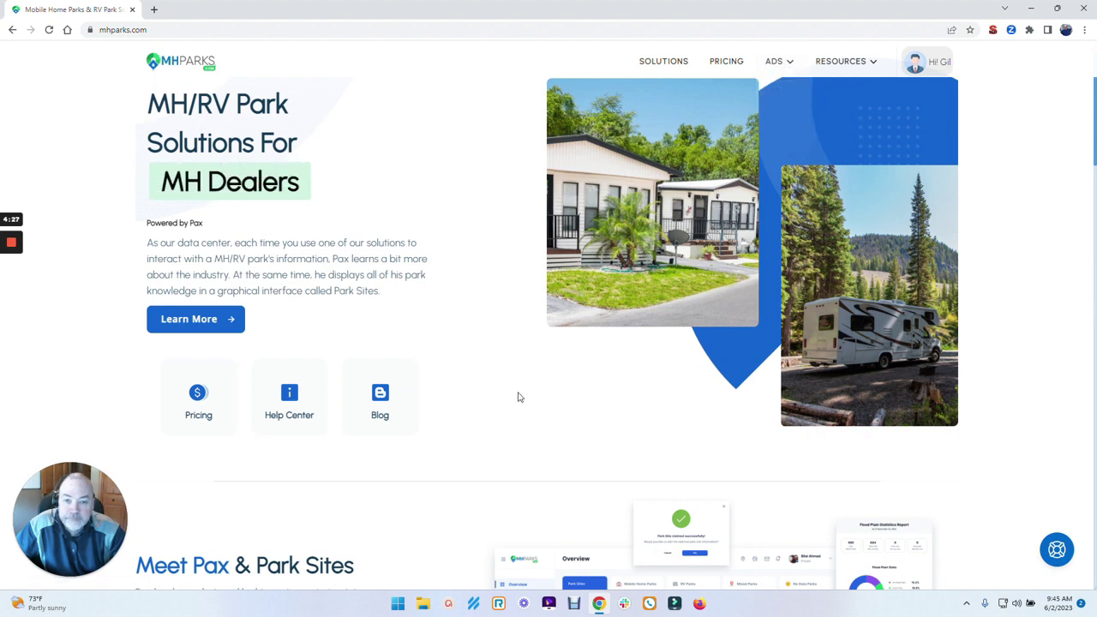
pyautogui.scroll(-2, 519, 387)
pyautogui.scroll(-2, 483, 392)
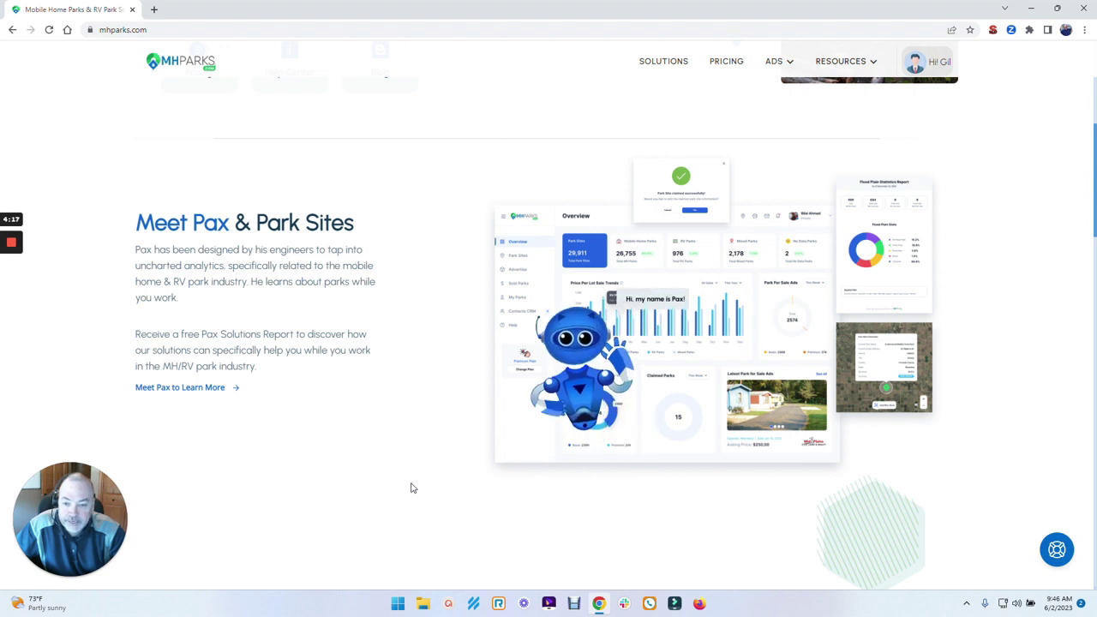
pyautogui.scroll(-1, 414, 486)
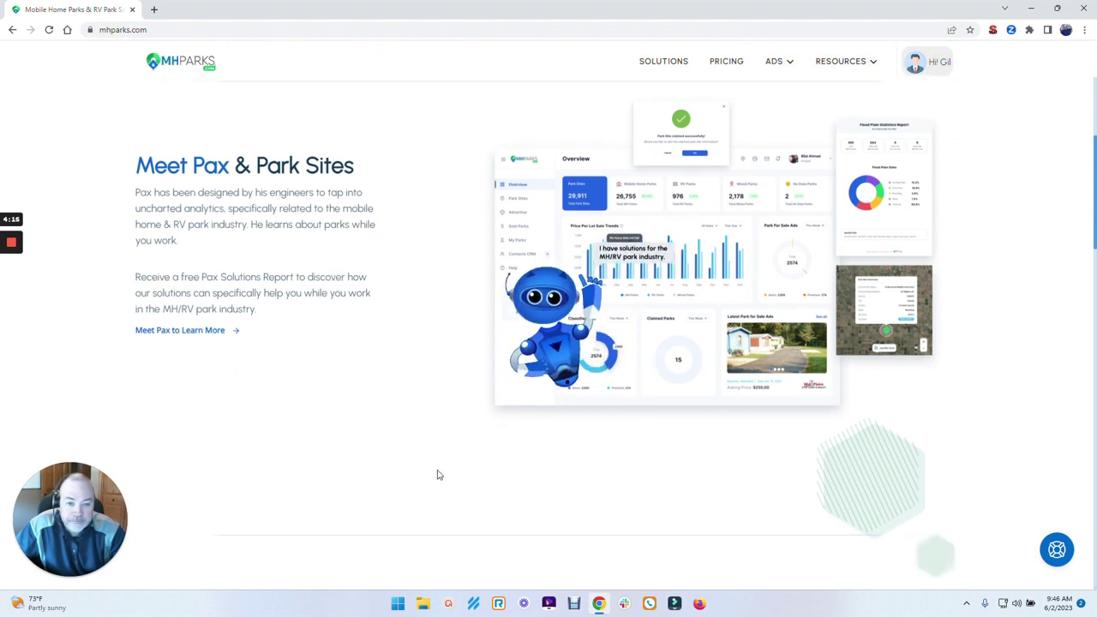
pyautogui.scroll(-1, 441, 471)
pyautogui.scroll(-3, 447, 468)
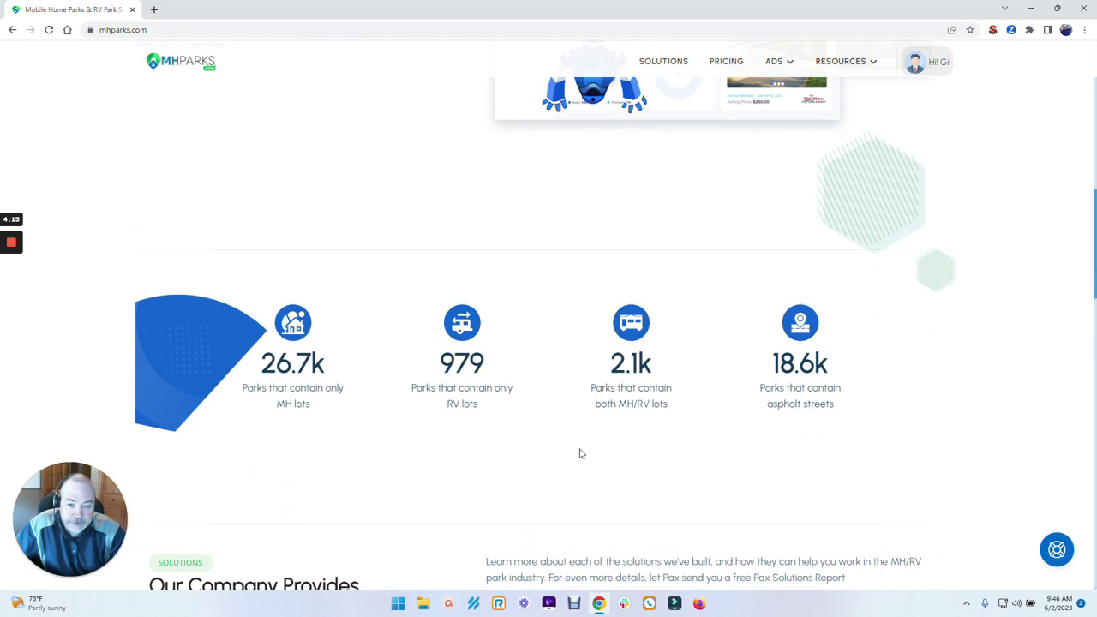
pyautogui.scroll(-1, 578, 454)
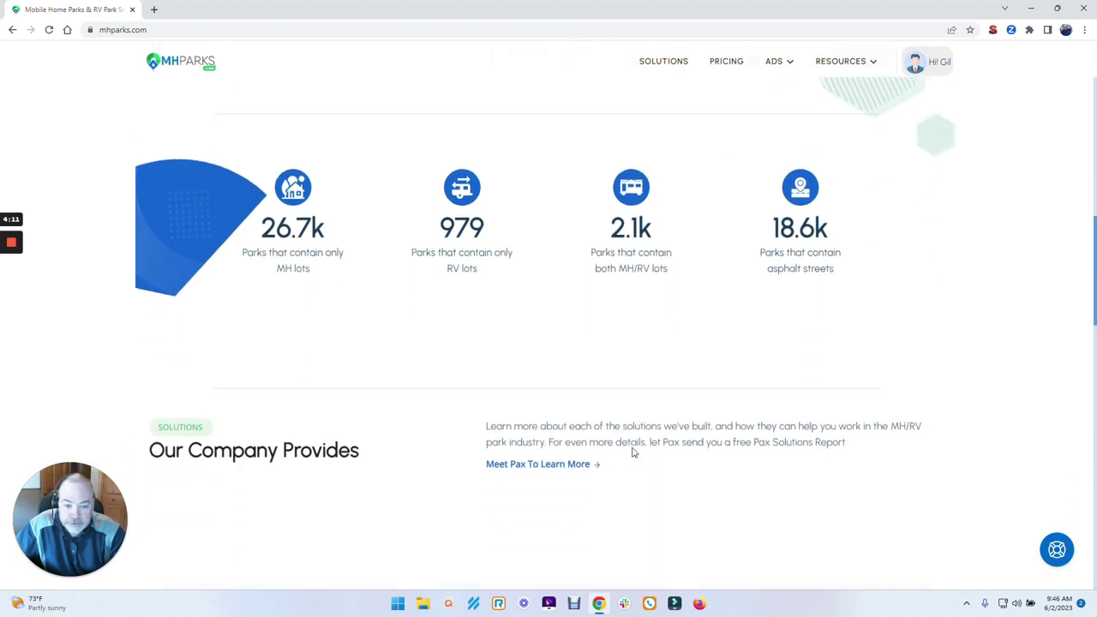
pyautogui.scroll(-4, 632, 452)
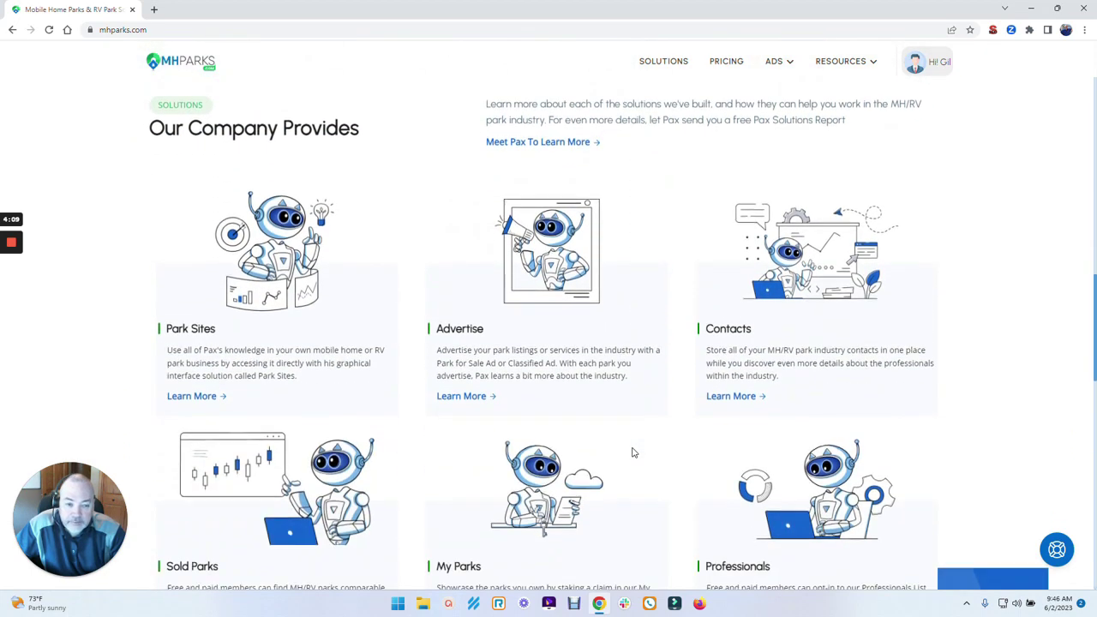
pyautogui.scroll(-1, 633, 453)
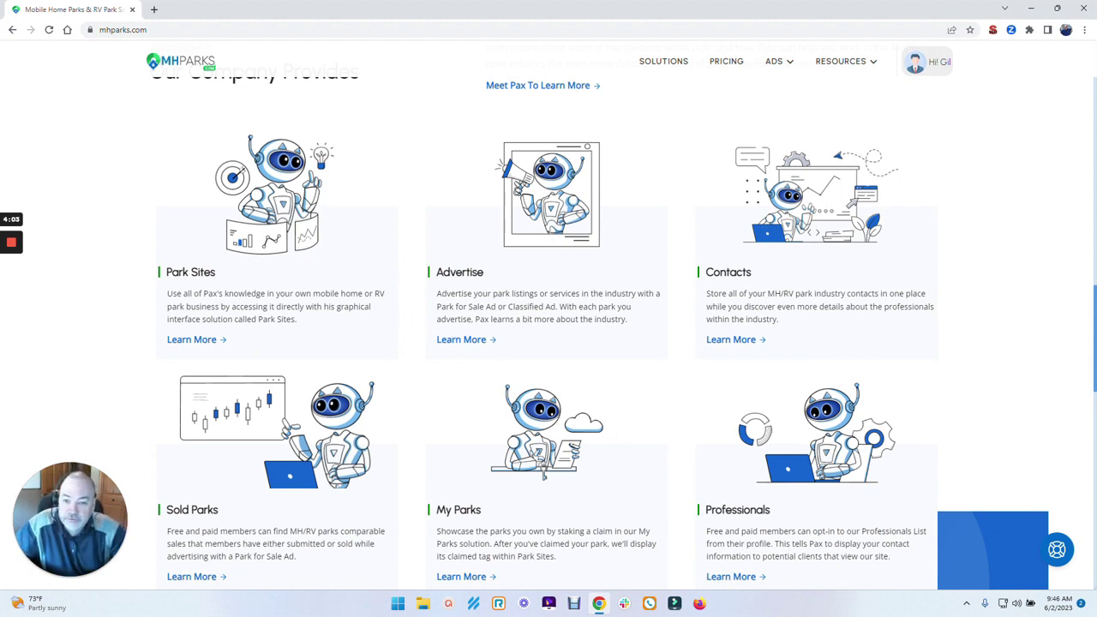
pyautogui.scroll(1, 514, 306)
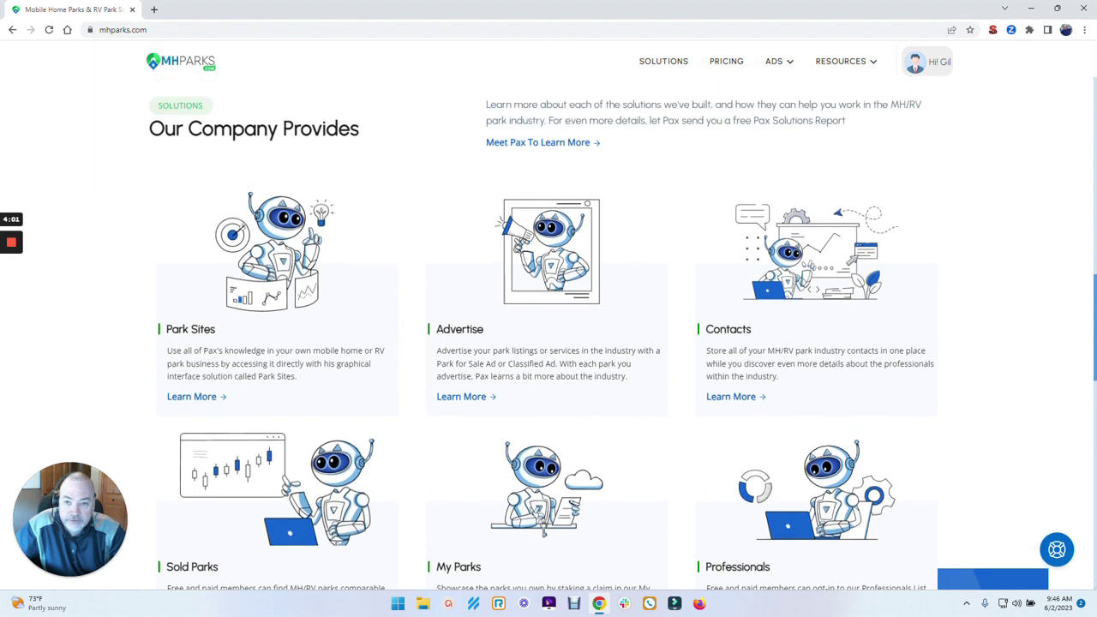
pyautogui.scroll(-1, 514, 306)
pyautogui.scroll(-1, 514, 306)
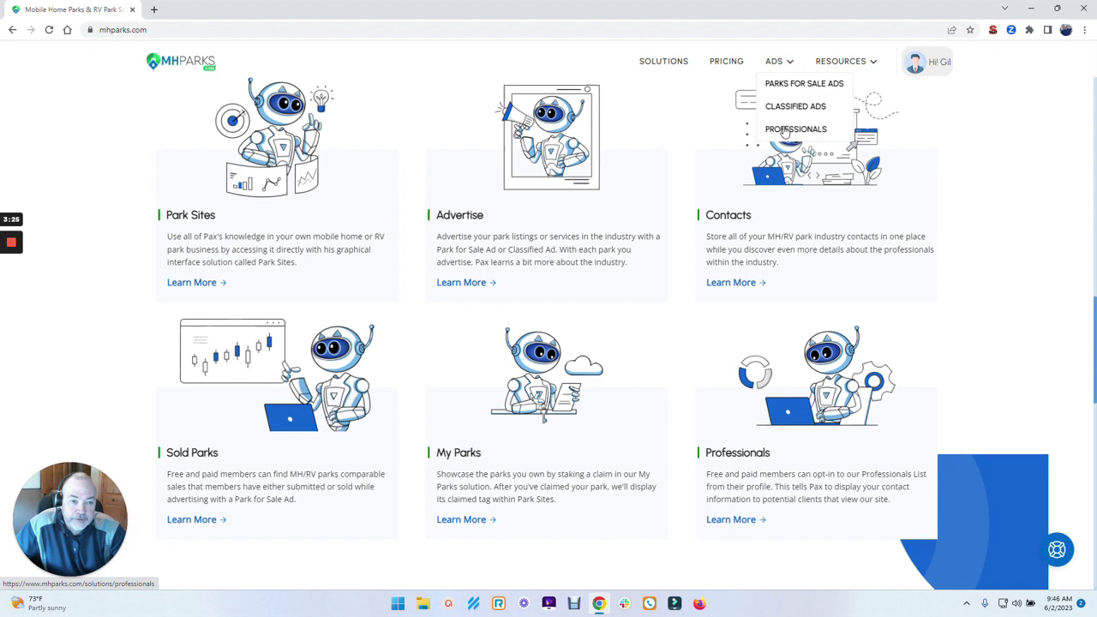
pyautogui.moveTo(778, 61)
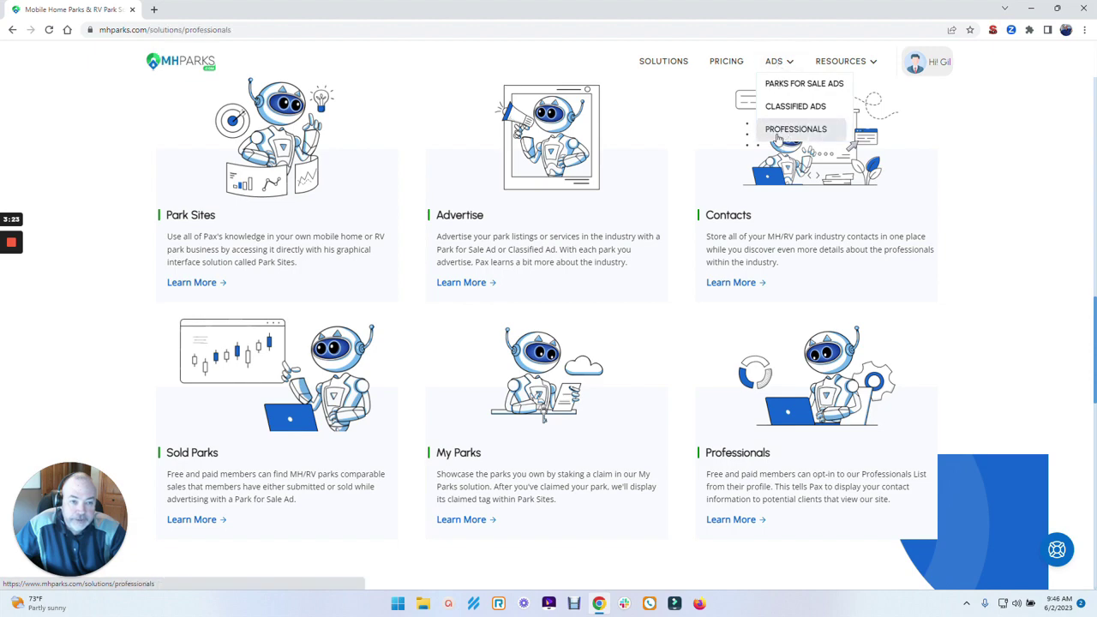
# Open the ADS > Professionals directory and browse its professional listings
pyautogui.click(780, 128)
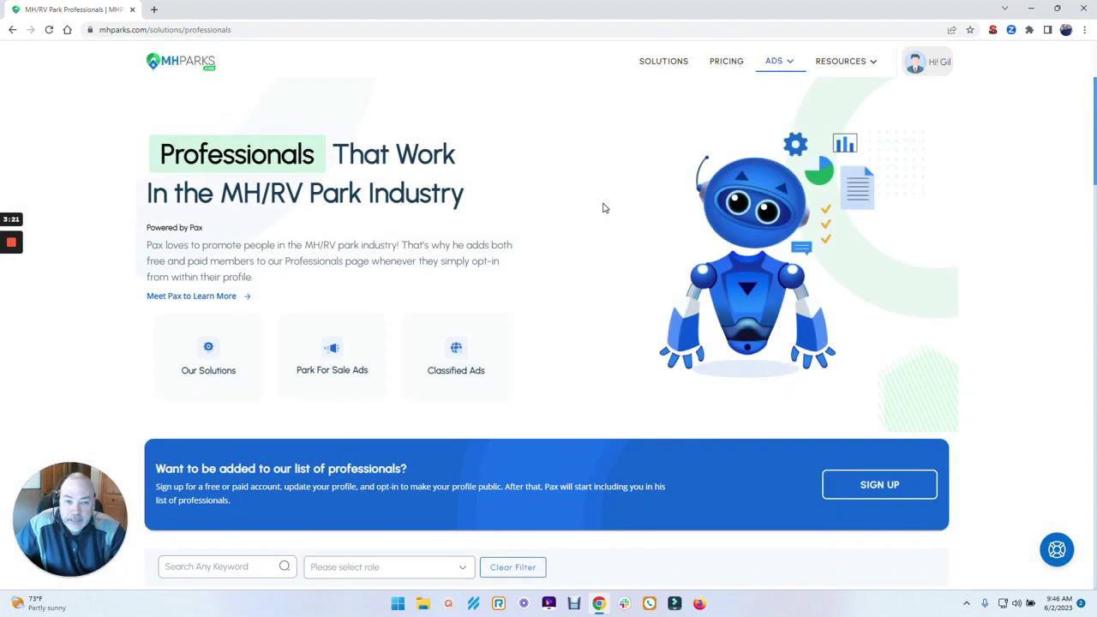
pyautogui.scroll(-1, 602, 208)
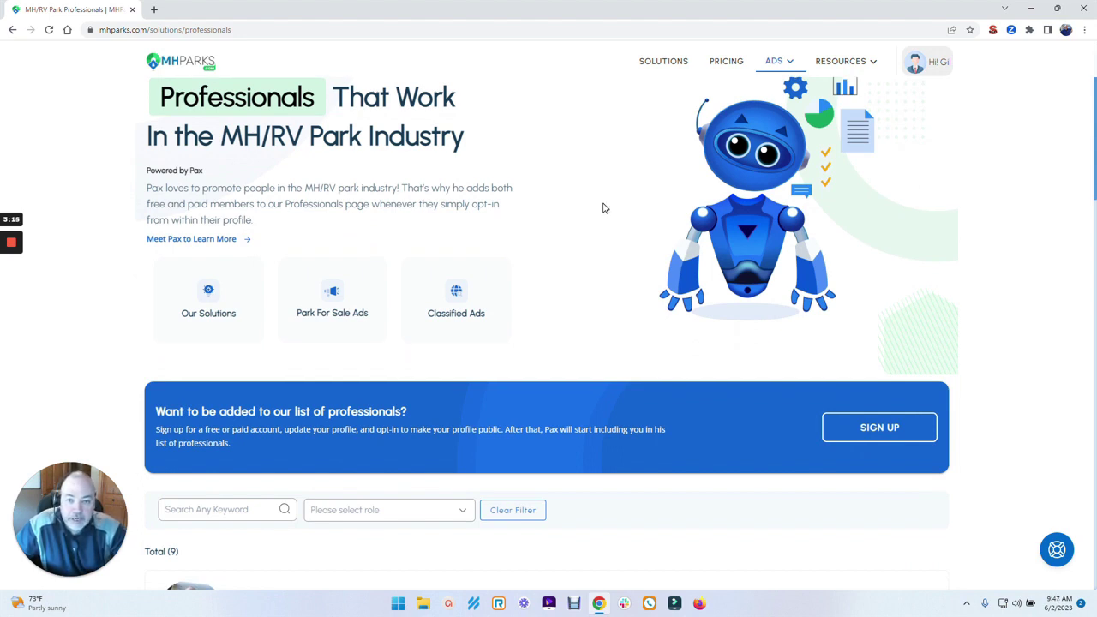
pyautogui.scroll(-1, 603, 207)
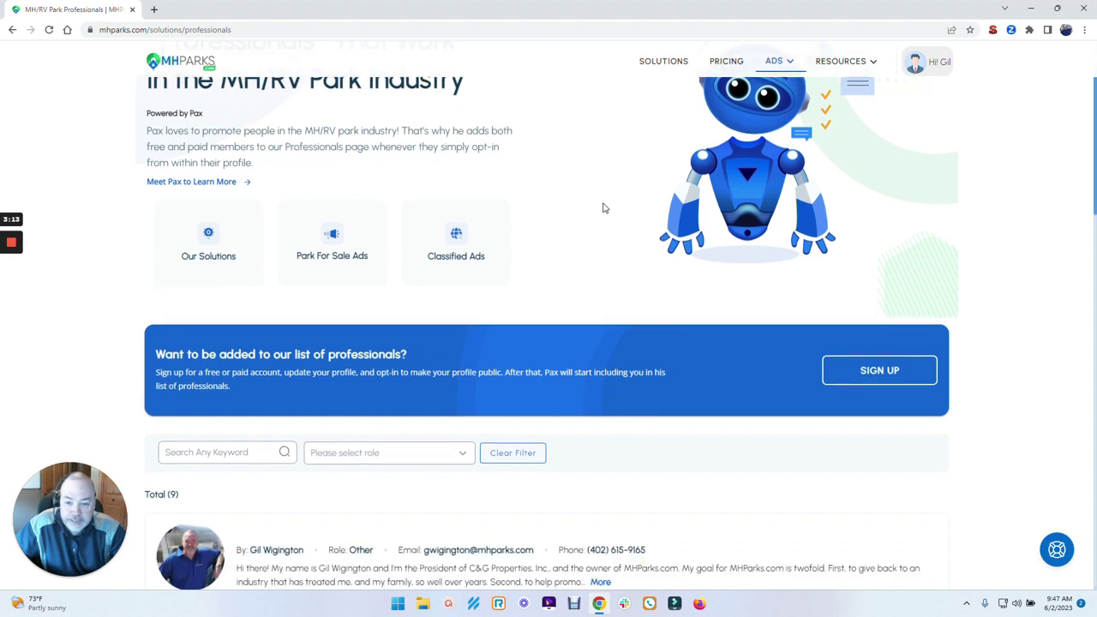
pyautogui.scroll(-1, 602, 208)
pyautogui.scroll(-1, 602, 207)
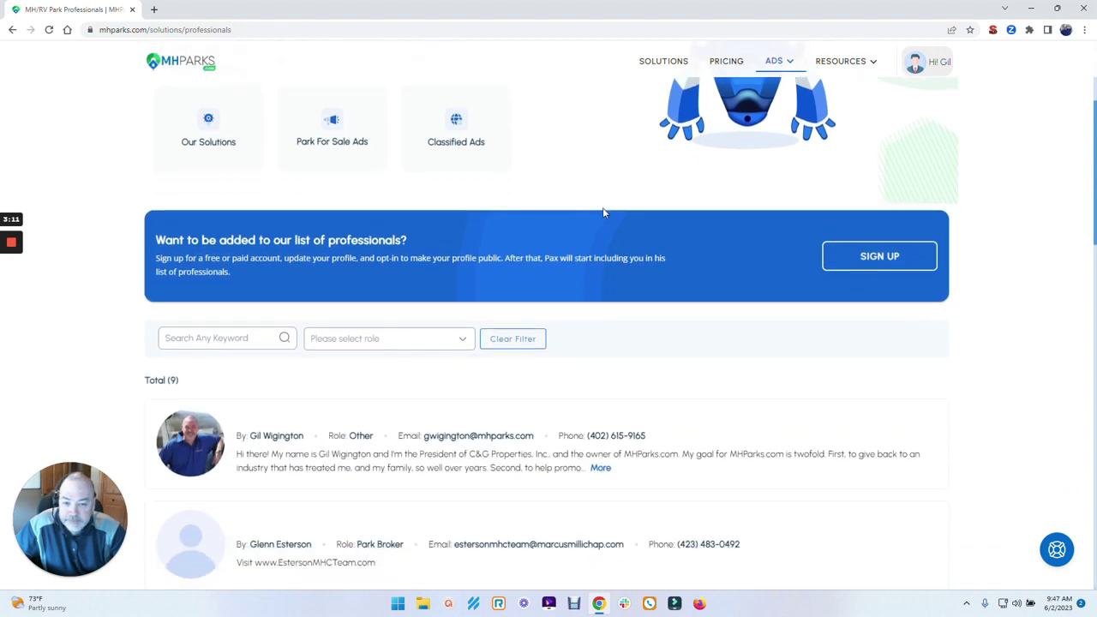
pyautogui.scroll(-2, 616, 217)
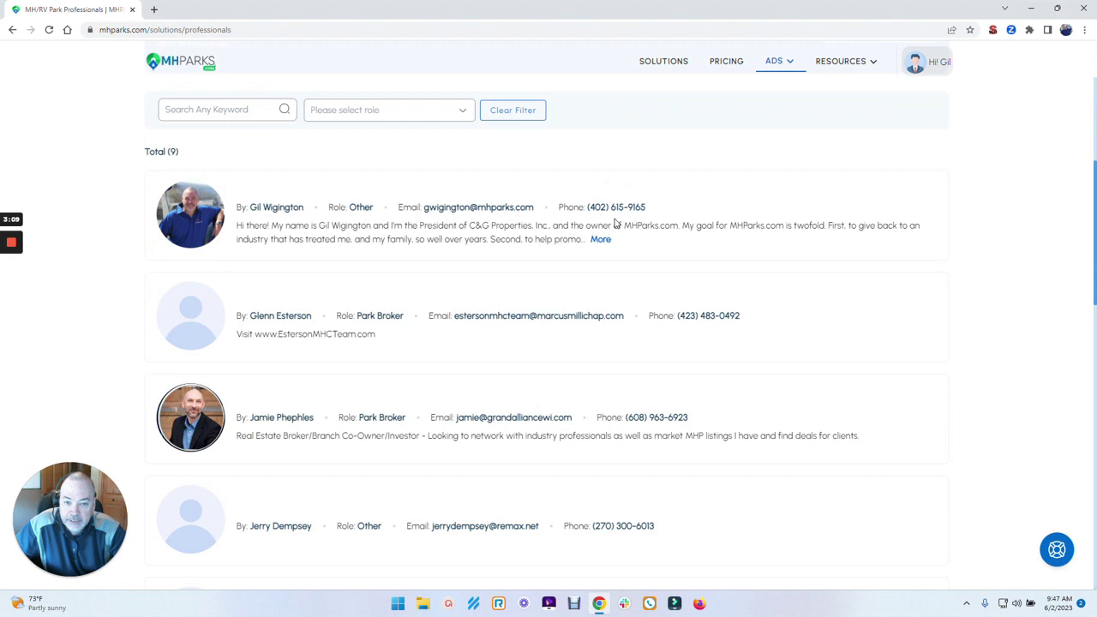
# Finish reviewing the nine profiles and open the 'Please select role' filter dropdown
pyautogui.scroll(-1, 553, 273)
pyautogui.scroll(-1, 543, 279)
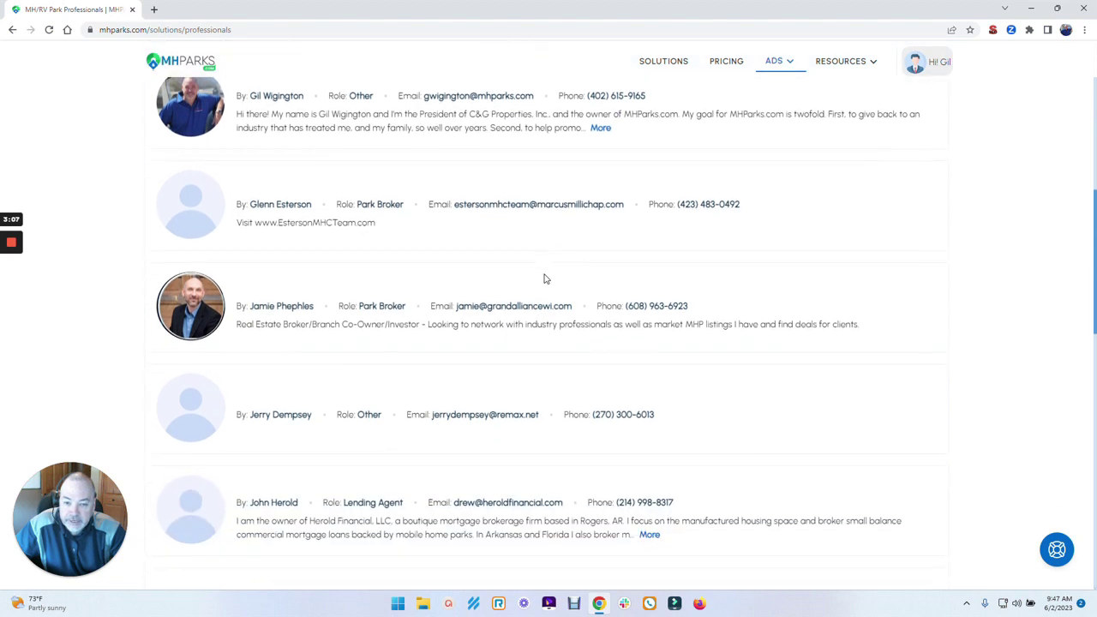
pyautogui.scroll(-1, 543, 279)
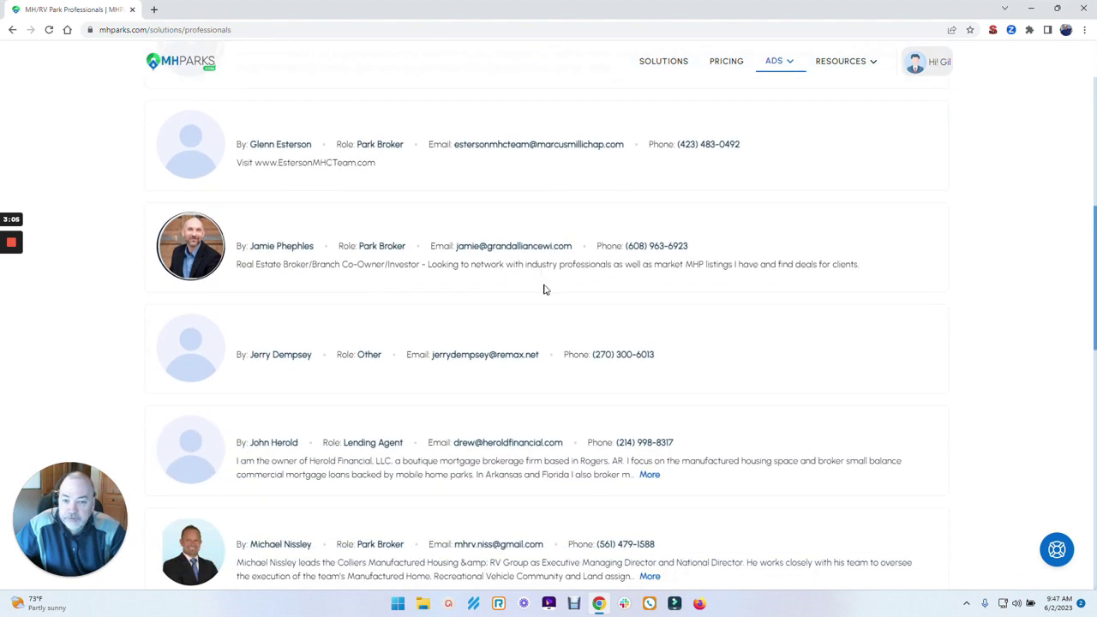
pyautogui.scroll(1, 543, 288)
pyautogui.scroll(1, 543, 288)
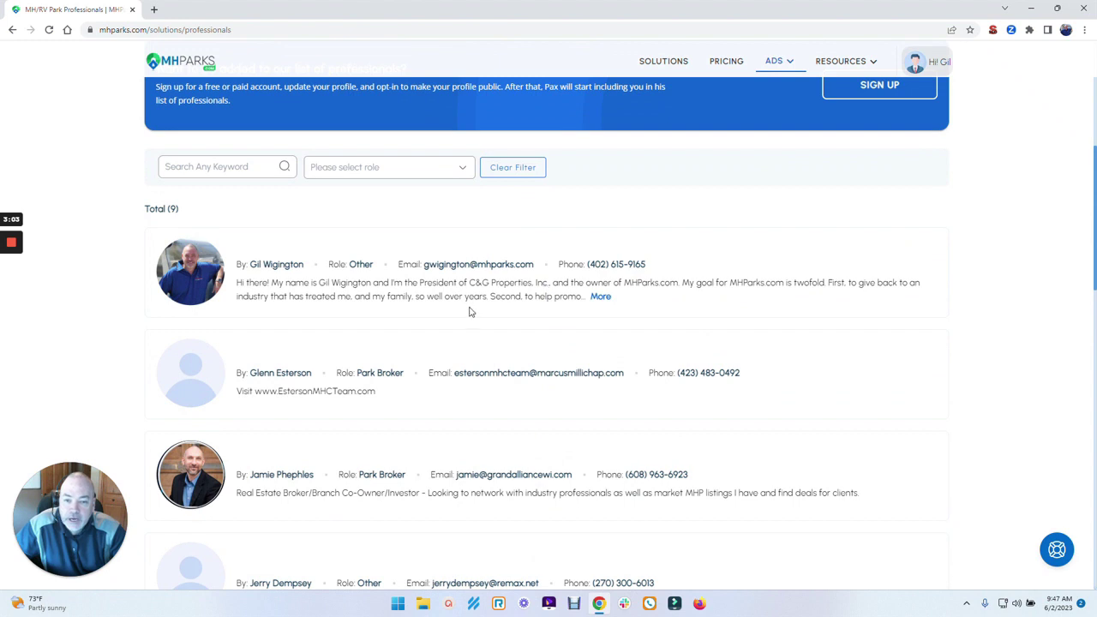
pyautogui.click(462, 167)
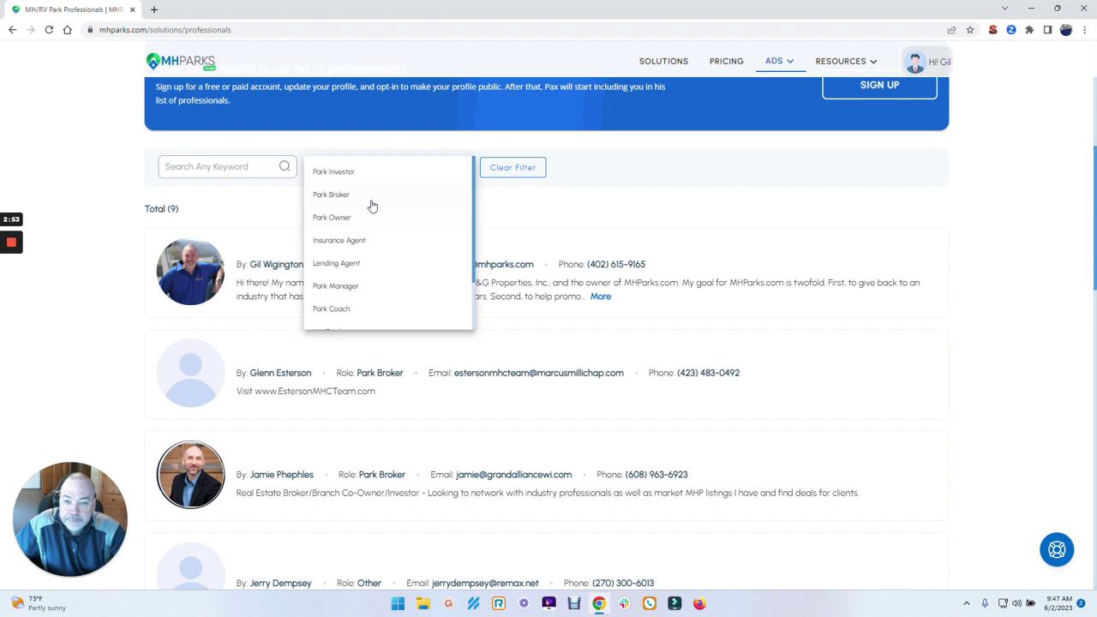
# Filter the directory to Park Broker and scroll through the results
pyautogui.click(329, 195)
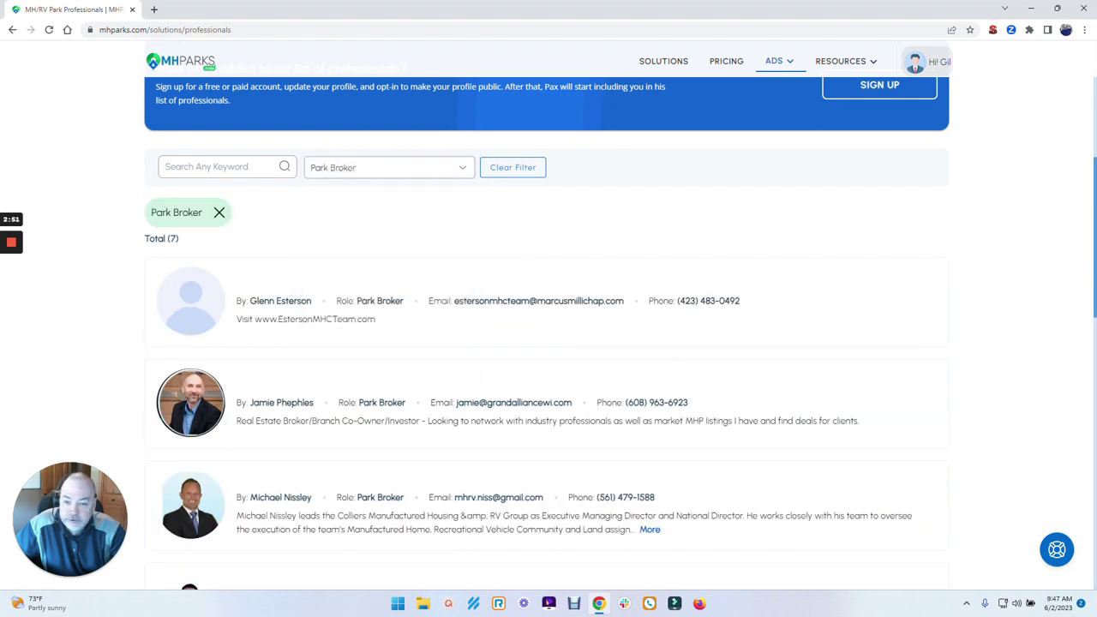
pyautogui.scroll(-1, 399, 329)
pyautogui.scroll(-1, 400, 329)
pyautogui.scroll(-2, 400, 329)
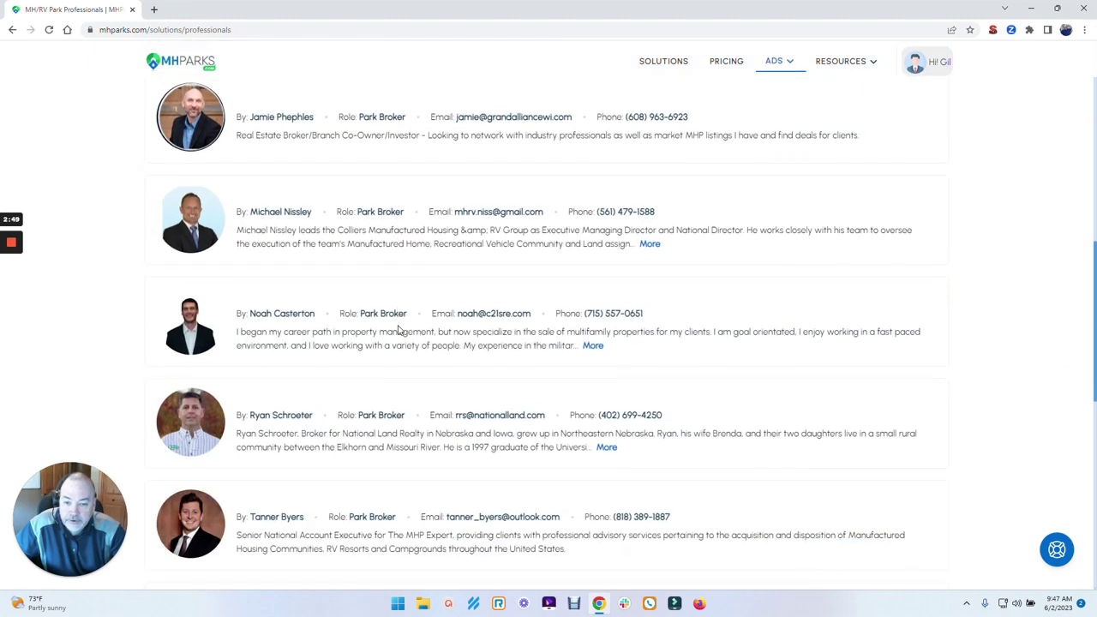
pyautogui.scroll(-1, 398, 330)
pyautogui.scroll(-1, 399, 330)
pyautogui.scroll(3, 398, 330)
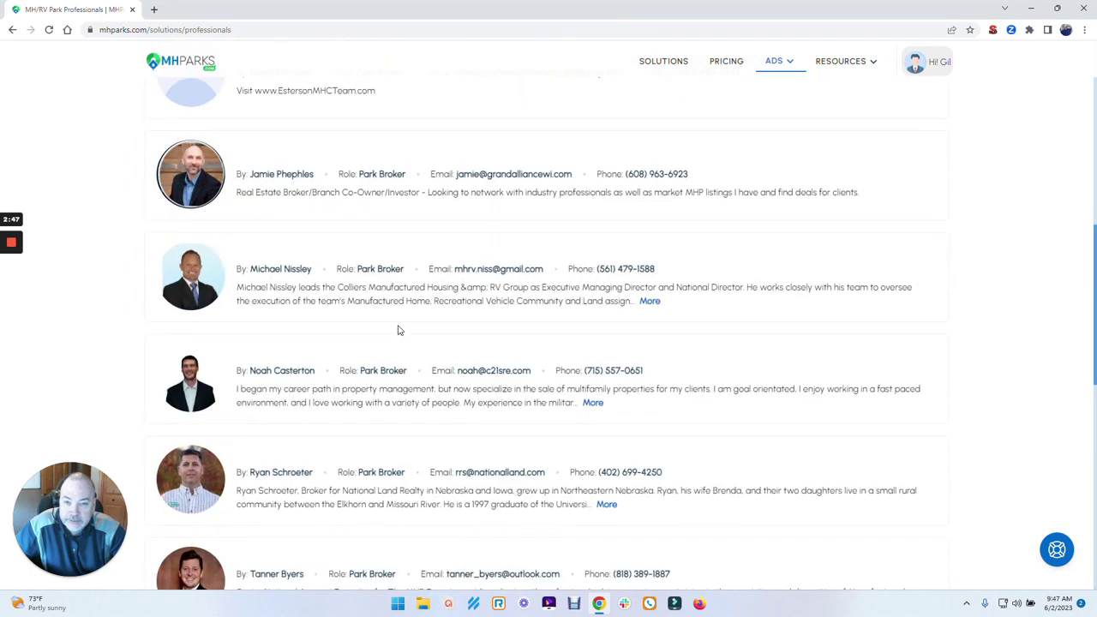
pyautogui.scroll(3, 398, 329)
# Change the role filter to Other, narrowing the list to two profiles
pyautogui.click(383, 182)
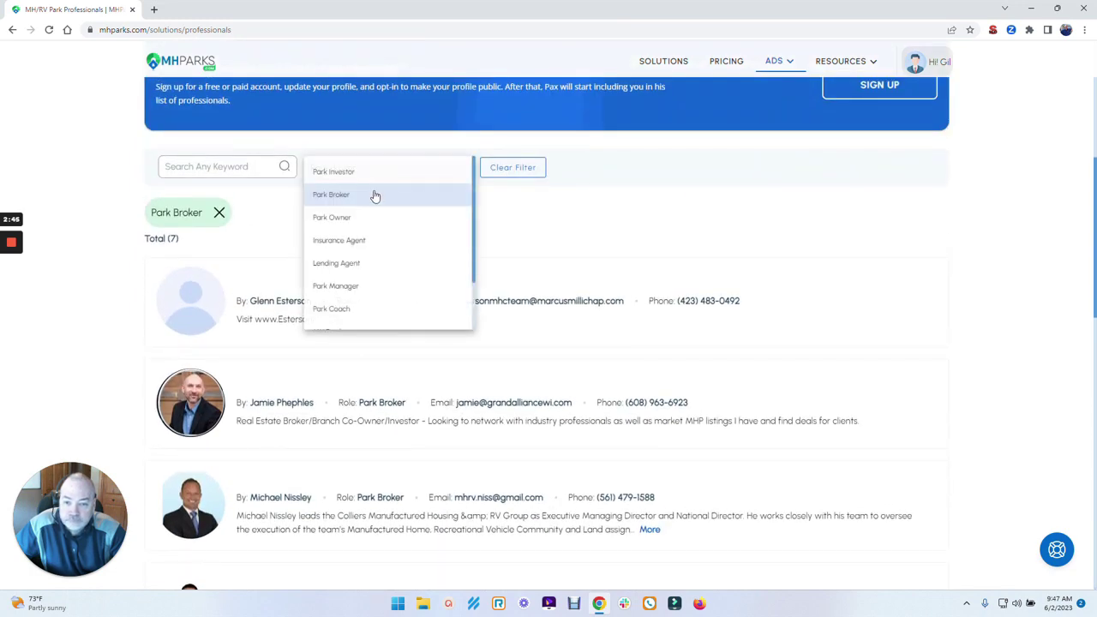
pyautogui.scroll(-1, 365, 271)
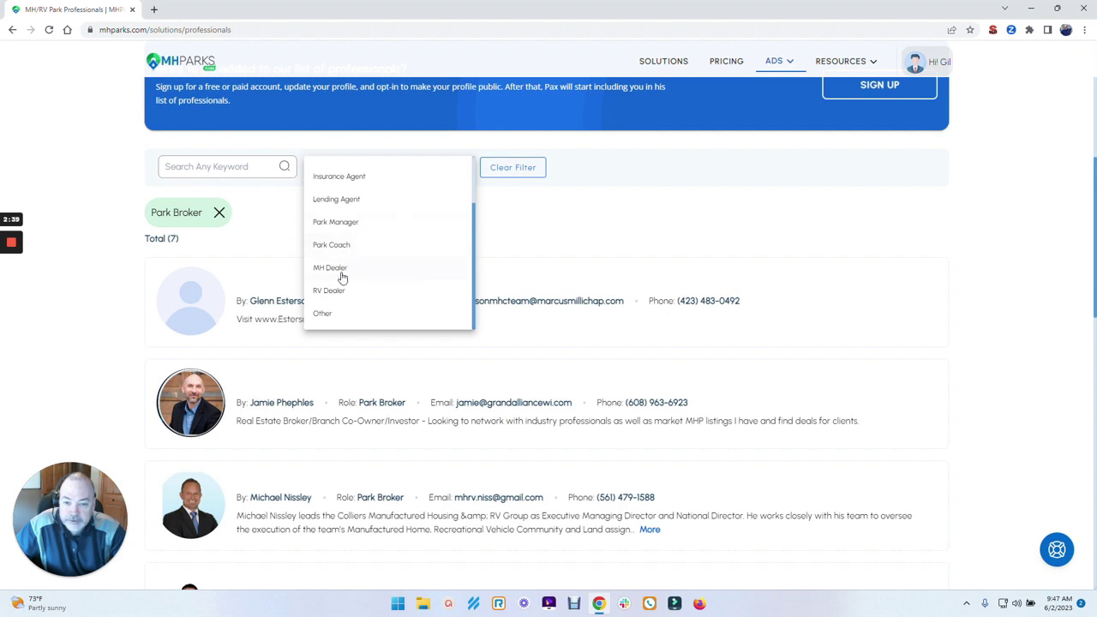
pyautogui.click(347, 318)
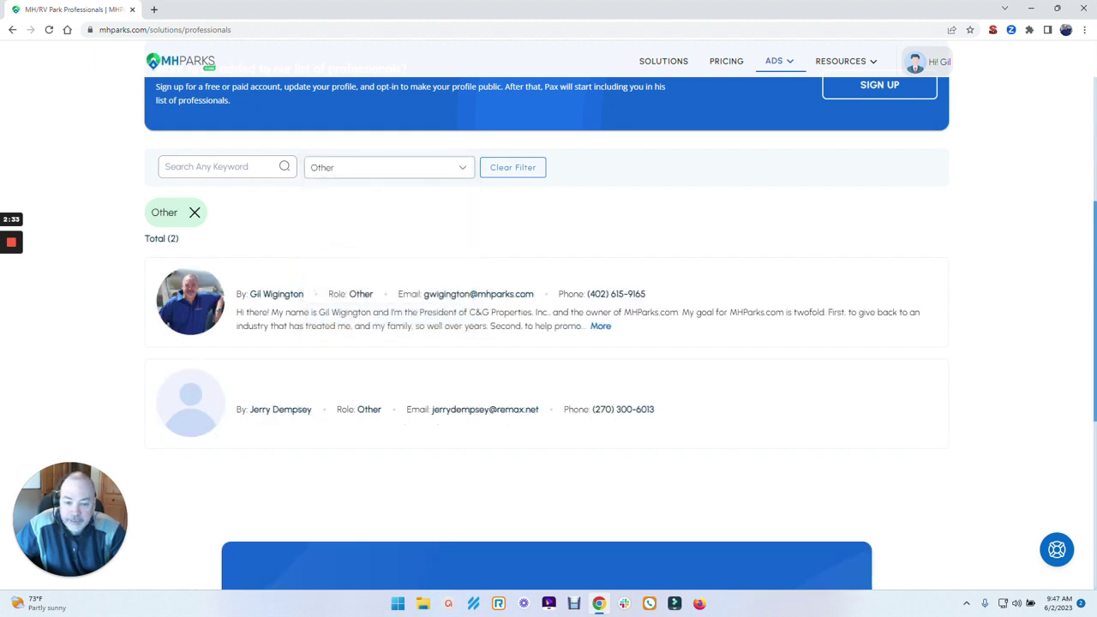
pyautogui.scroll(-1, 549, 343)
pyautogui.scroll(2, 471, 318)
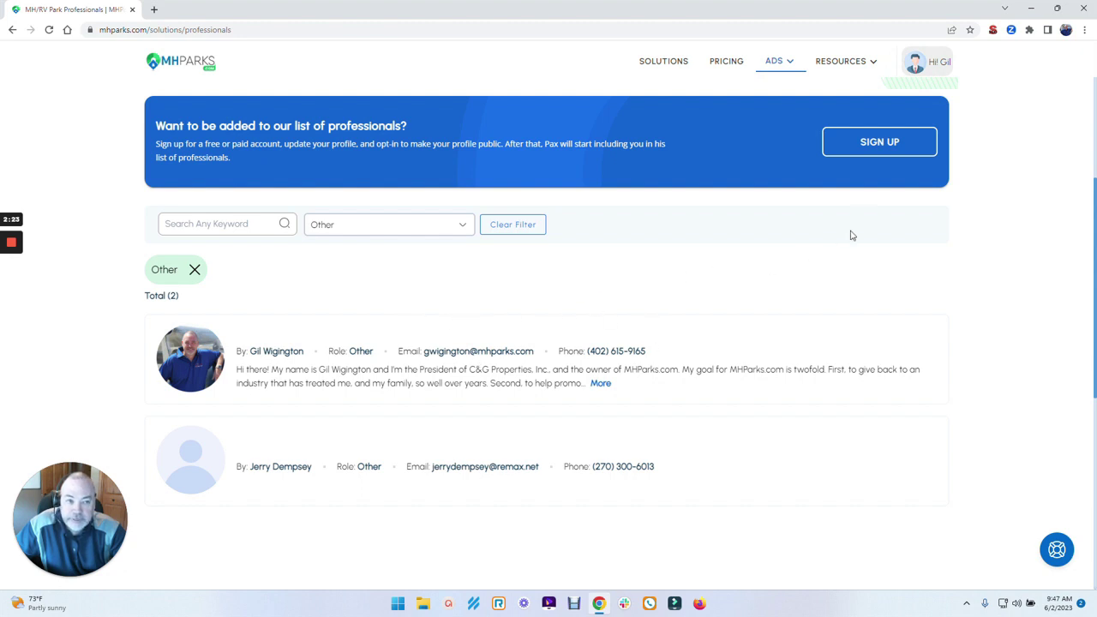
# Go to the account Dashboard from the Hi! Gil menu, then open My Profile
pyautogui.click(935, 67)
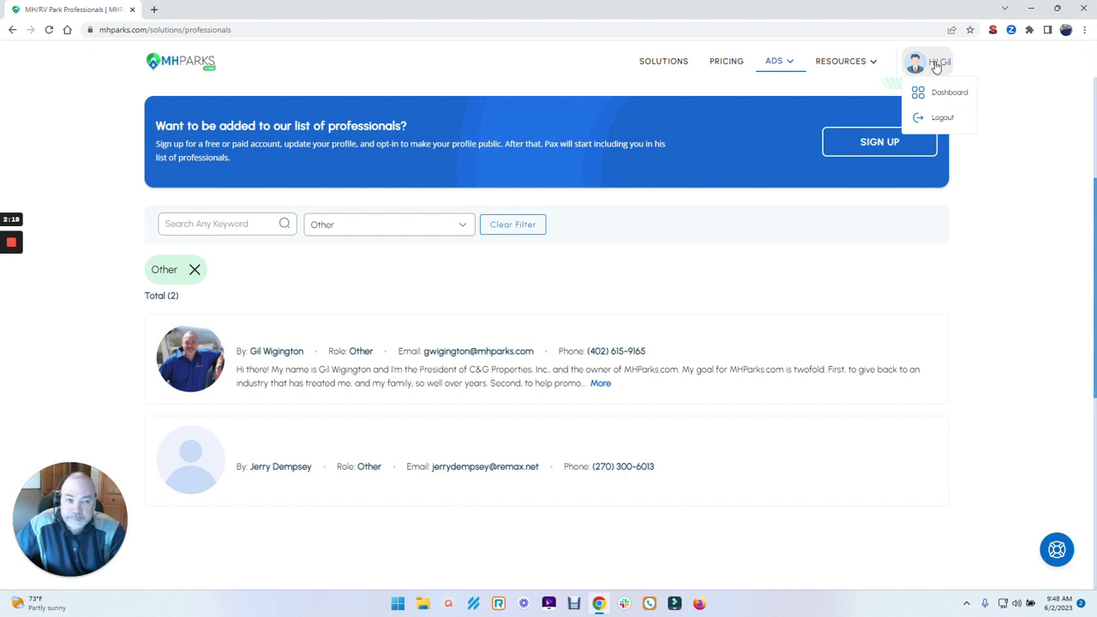
pyautogui.click(937, 94)
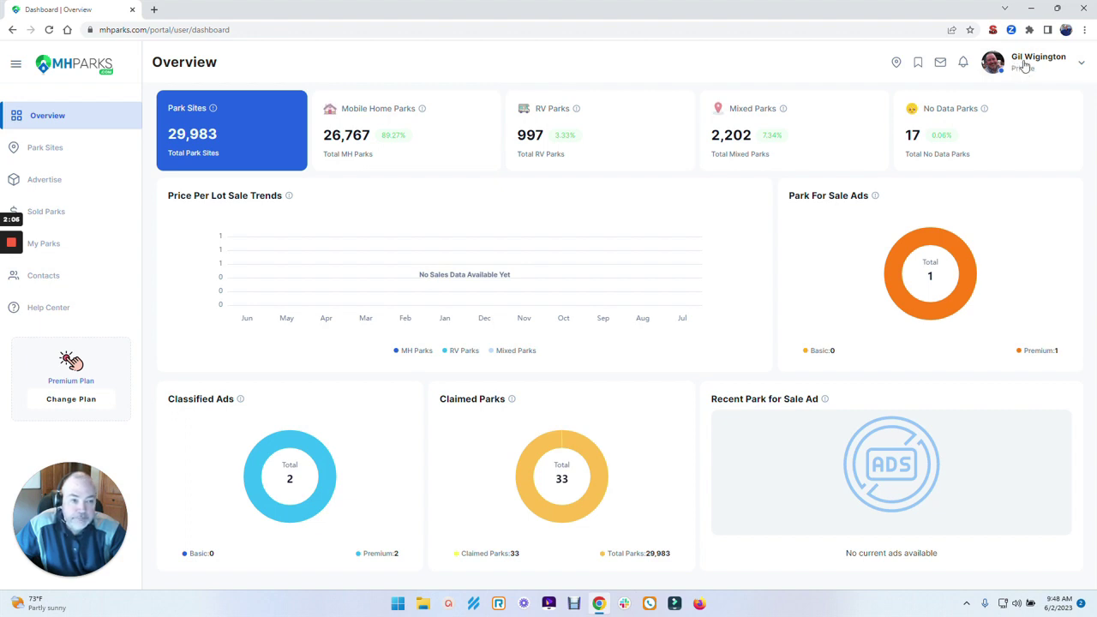
pyautogui.click(1026, 66)
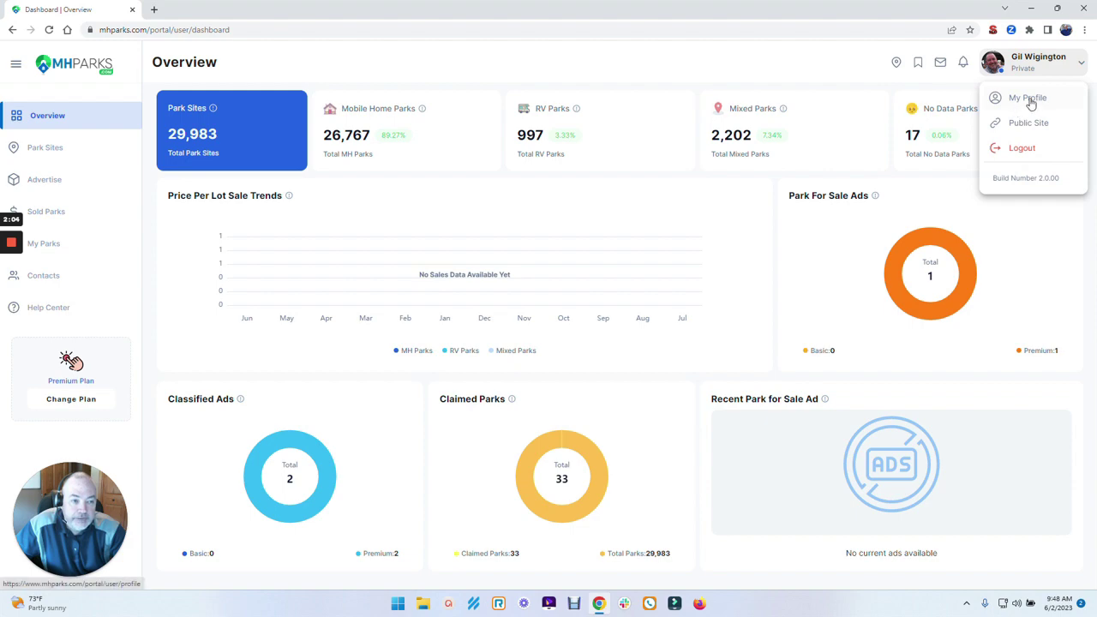
pyautogui.click(1029, 99)
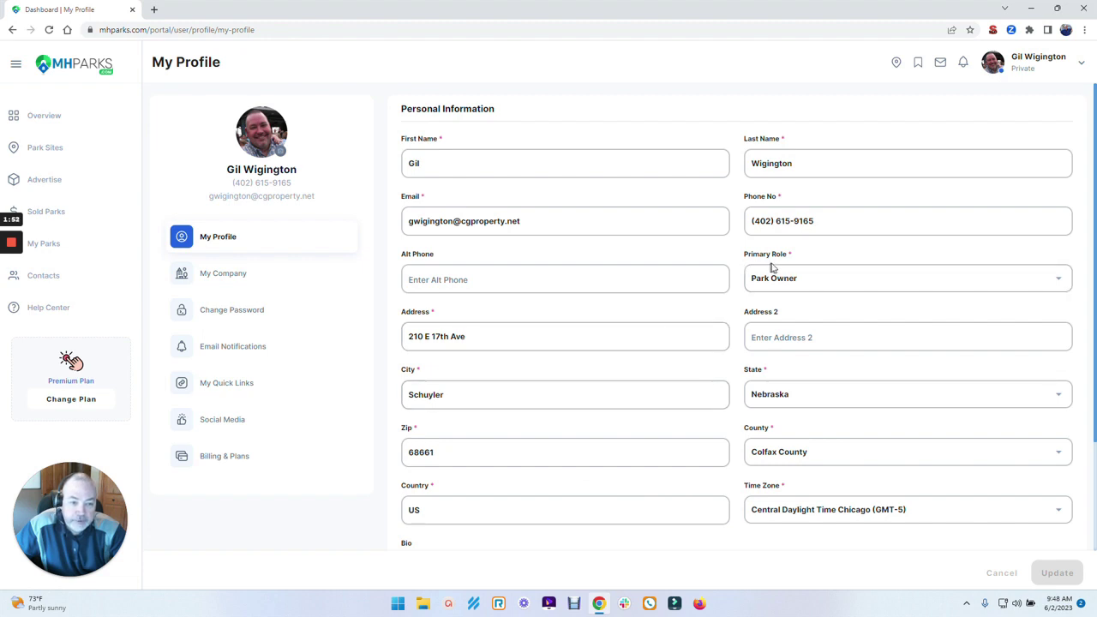
pyautogui.click(809, 278)
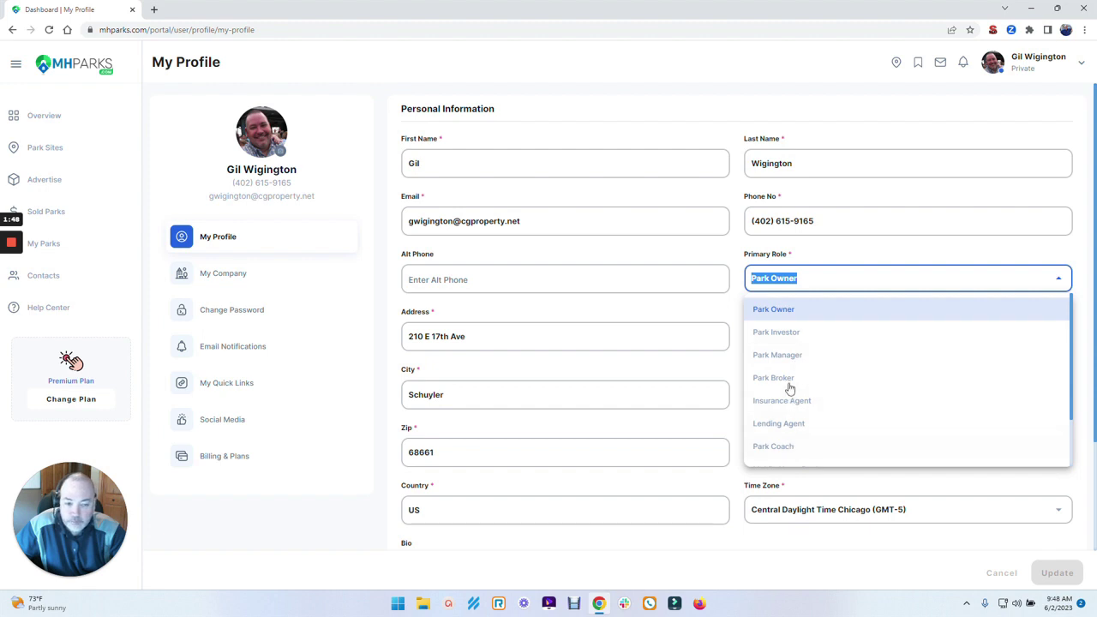
pyautogui.click(739, 262)
pyautogui.moveTo(262, 132)
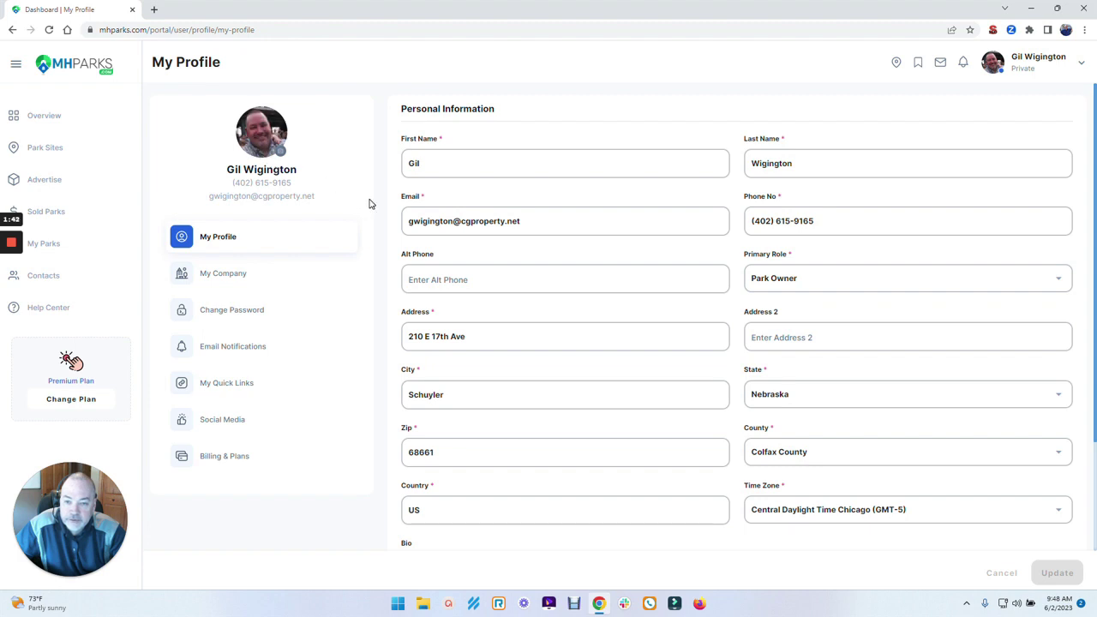
pyautogui.scroll(-2, 382, 221)
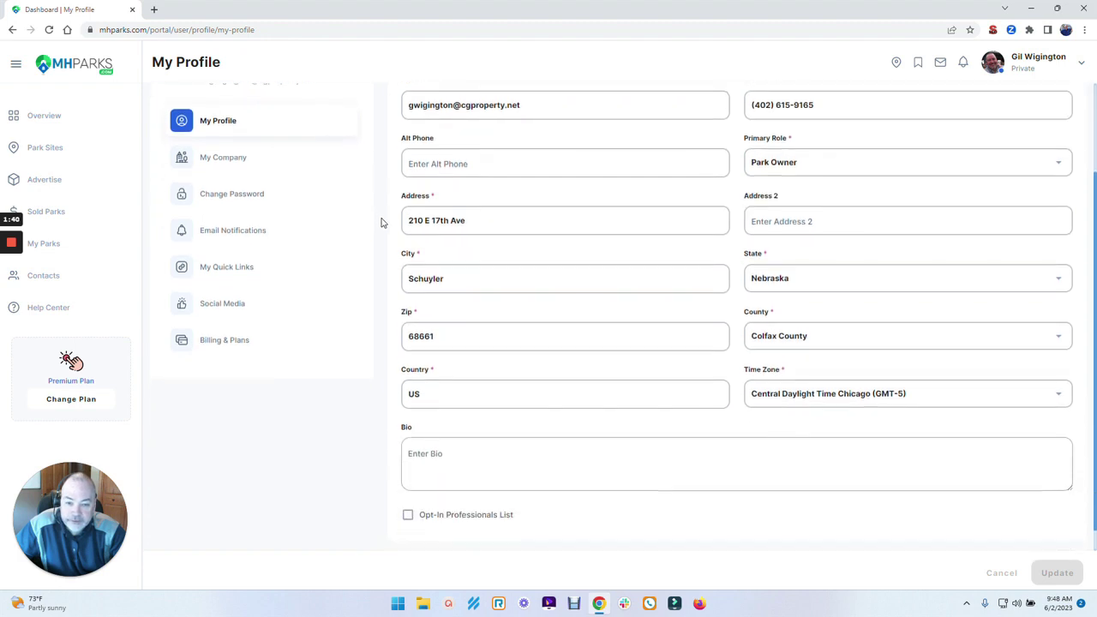
pyautogui.click(438, 429)
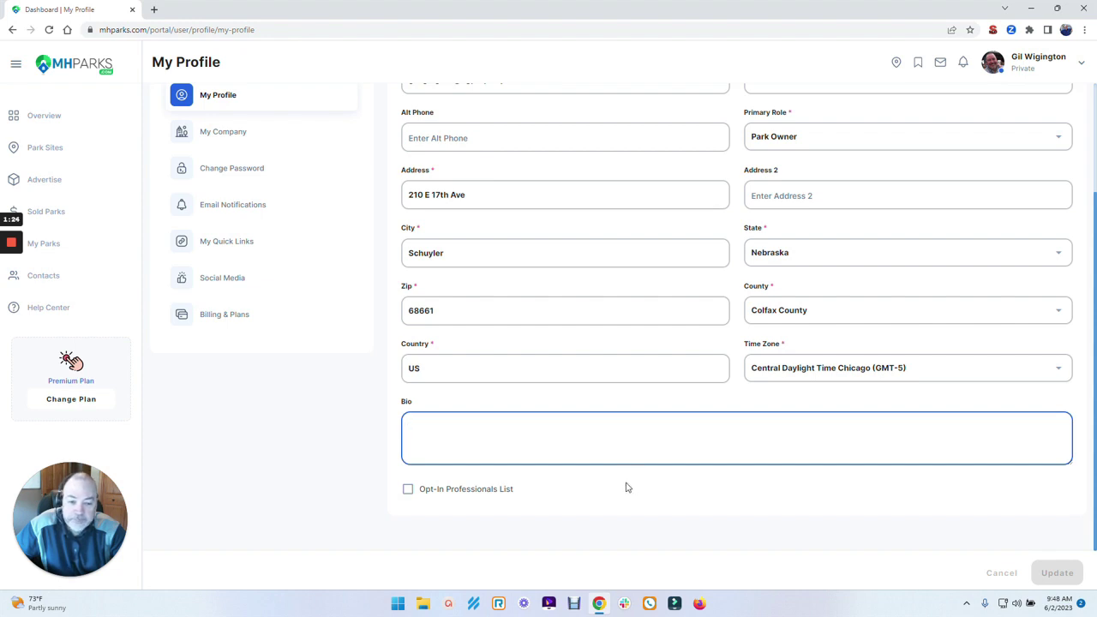
# Tick the Opt-In Professionals List checkbox below the empty Bio field
pyautogui.click(407, 488)
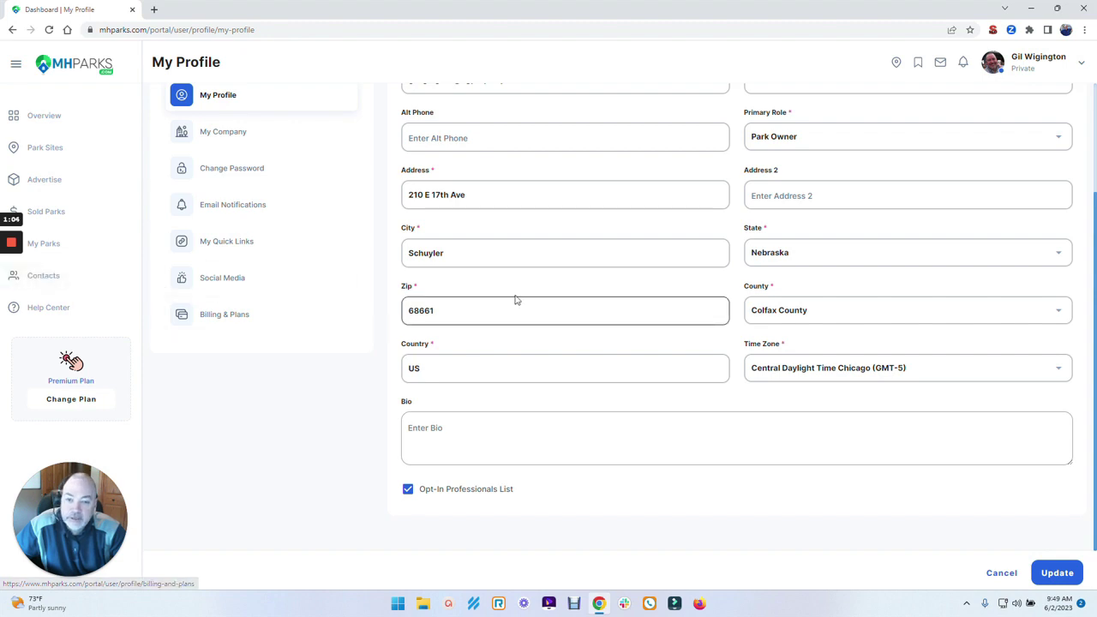
pyautogui.scroll(2, 515, 299)
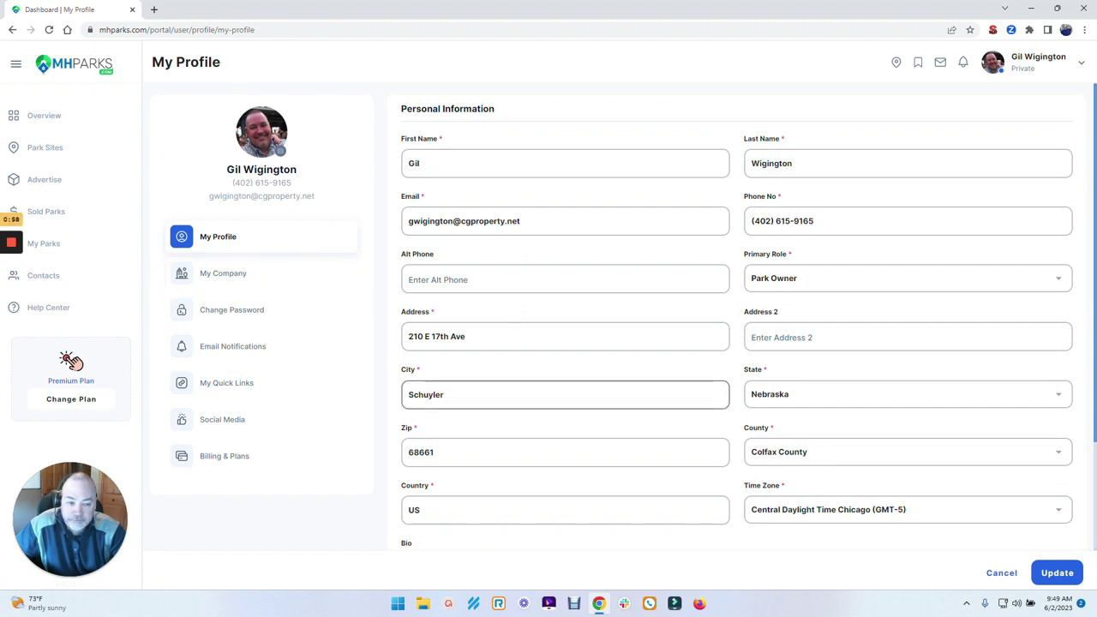
pyautogui.scroll(-3, 730, 400)
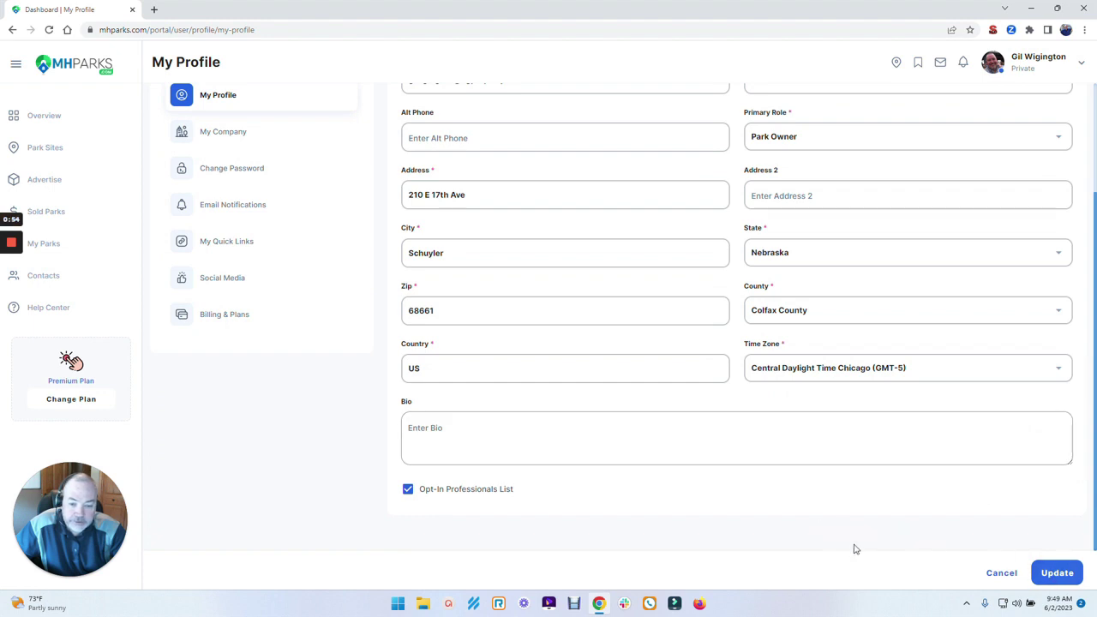
pyautogui.click(878, 414)
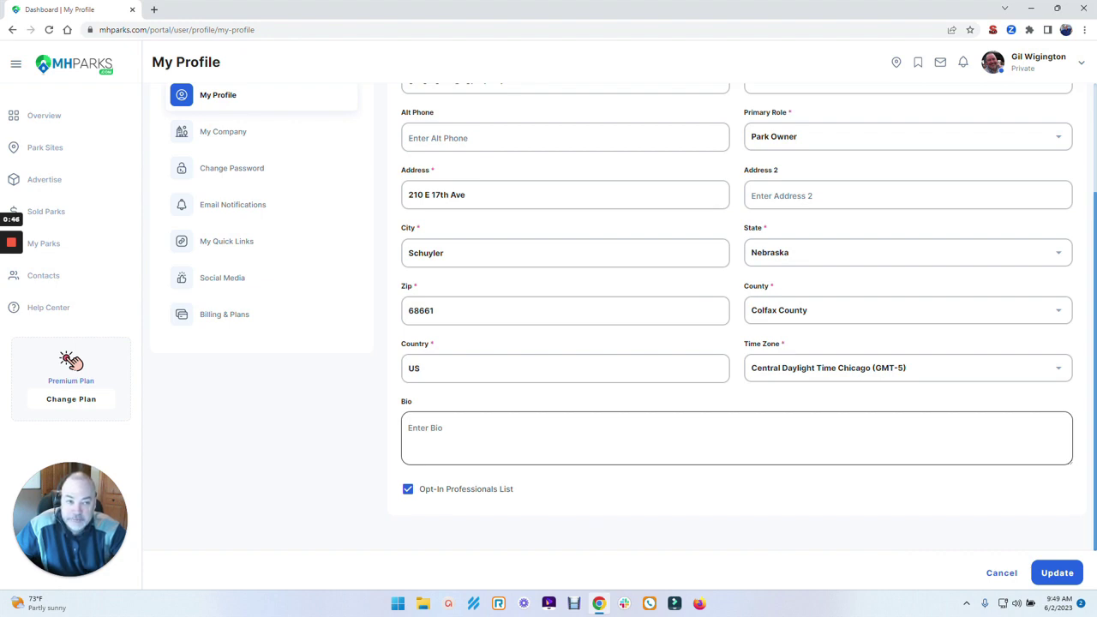
pyautogui.scroll(3, 788, 380)
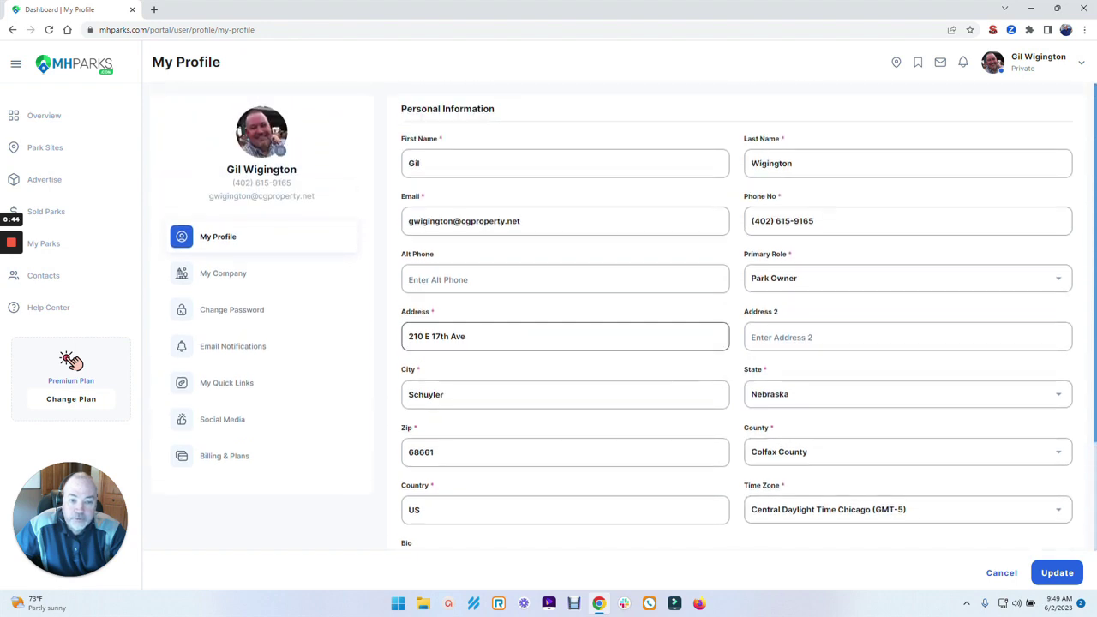